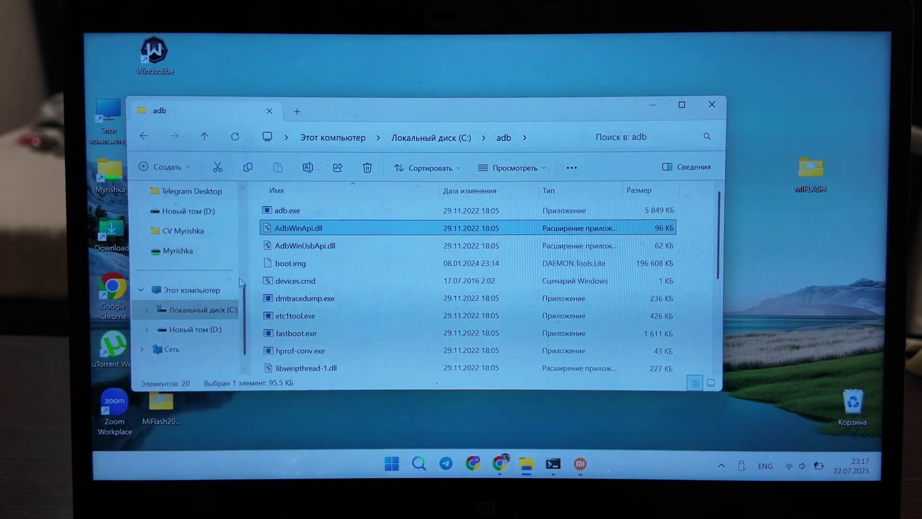
Open Command Prompt beside the adb folder and copy the C:\adb path.
{"action": "key", "text": "super+r"}
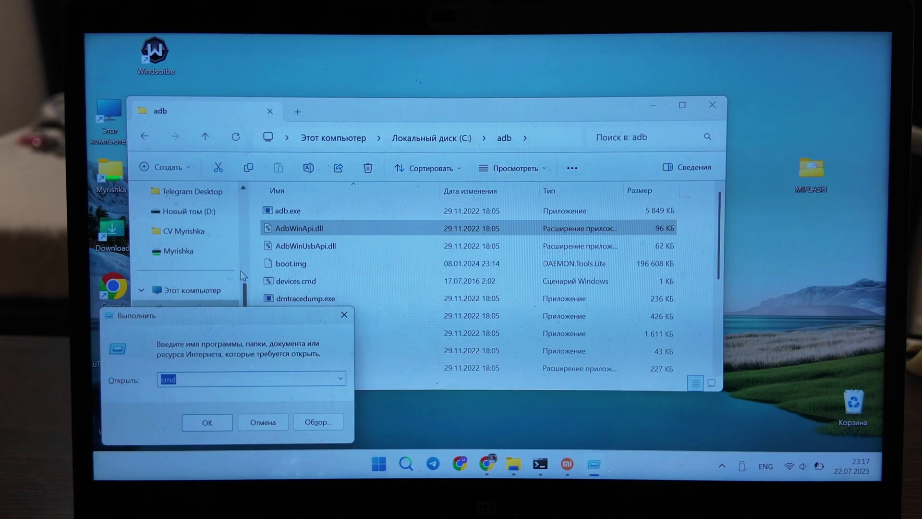
{"action": "key", "text": "Return"}
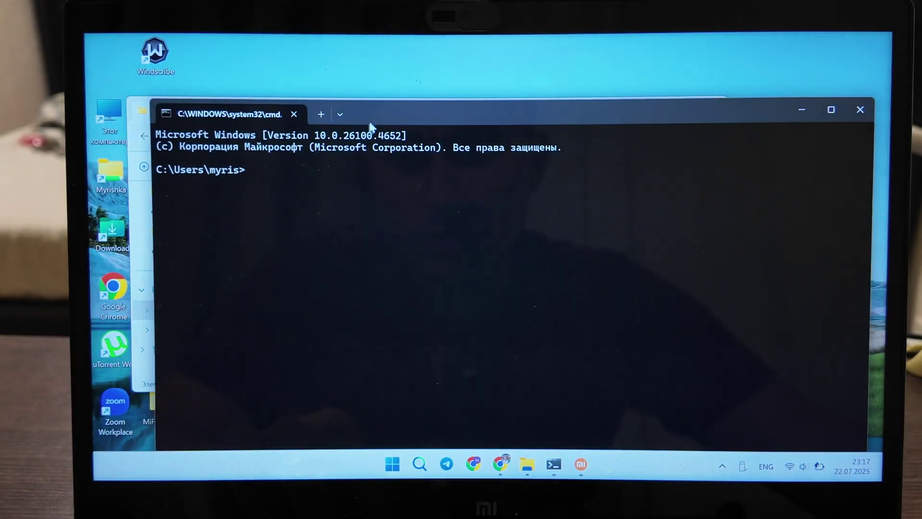
{"action": "left_click_drag", "start_coordinate": [369, 124], "coordinate": [612, 117]}
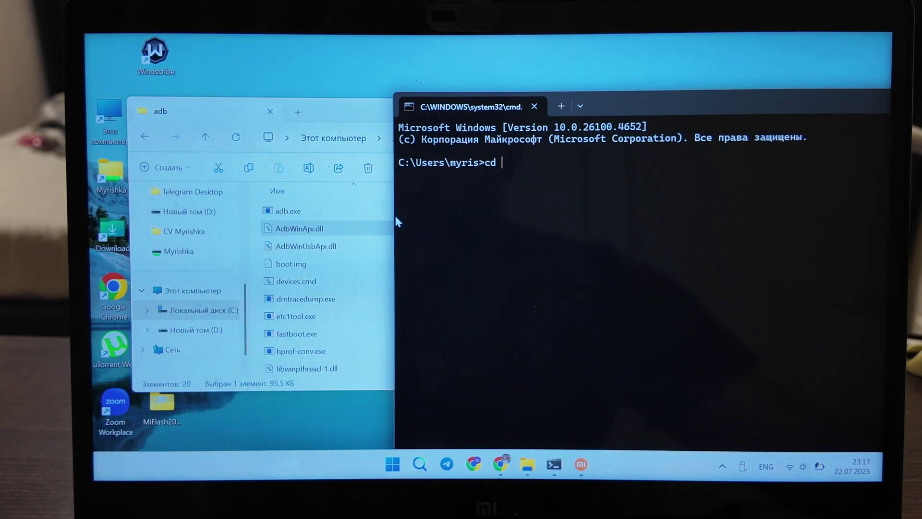
{"action": "left_click", "coordinate": [360, 228]}
{"action": "left_click", "coordinate": [433, 137]}
Reboot the fastboot-connected phone into EDL mode with 'fastboot oem edl'.
{"action": "left_click", "coordinate": [827, 253]}
{"action": "type", "text": "cd C:\\adb"}
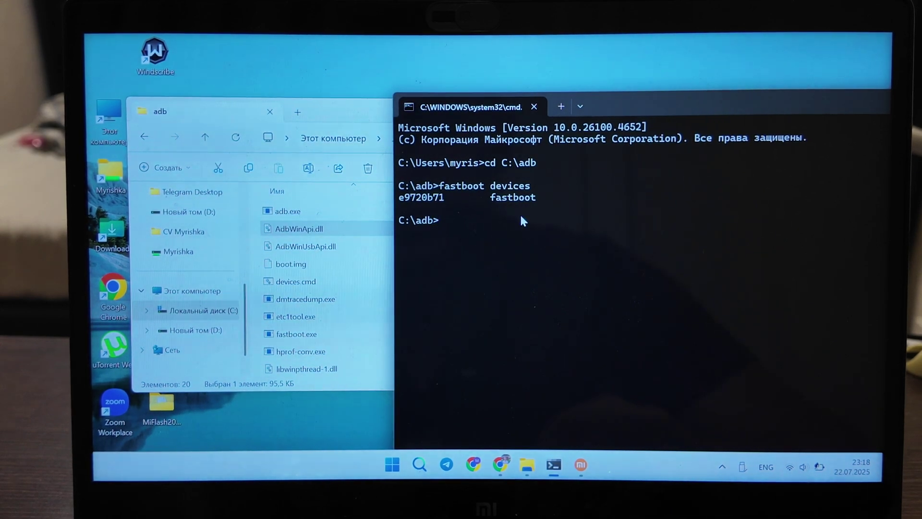
{"action": "type", "text": "fastboot oem edl"}
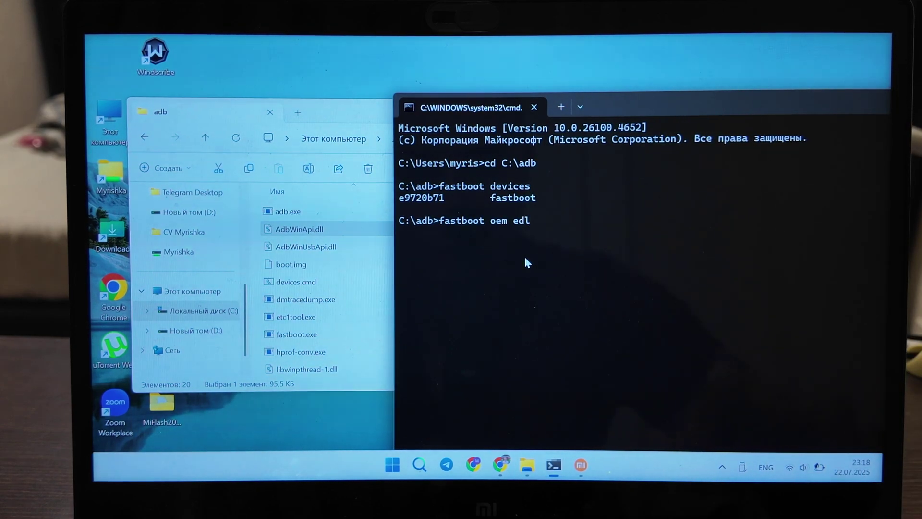
{"action": "key", "text": "Return"}
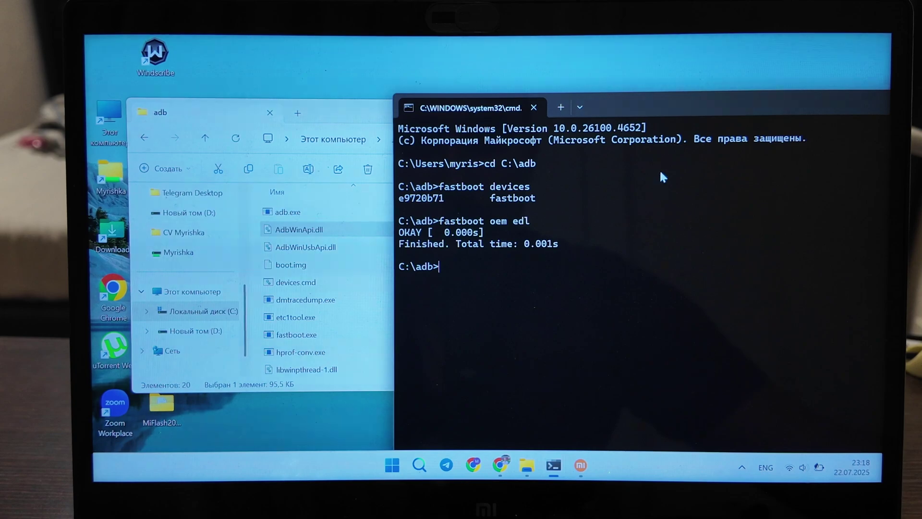
{"action": "left_click_drag", "start_coordinate": [698, 99], "coordinate": [570, 101]}
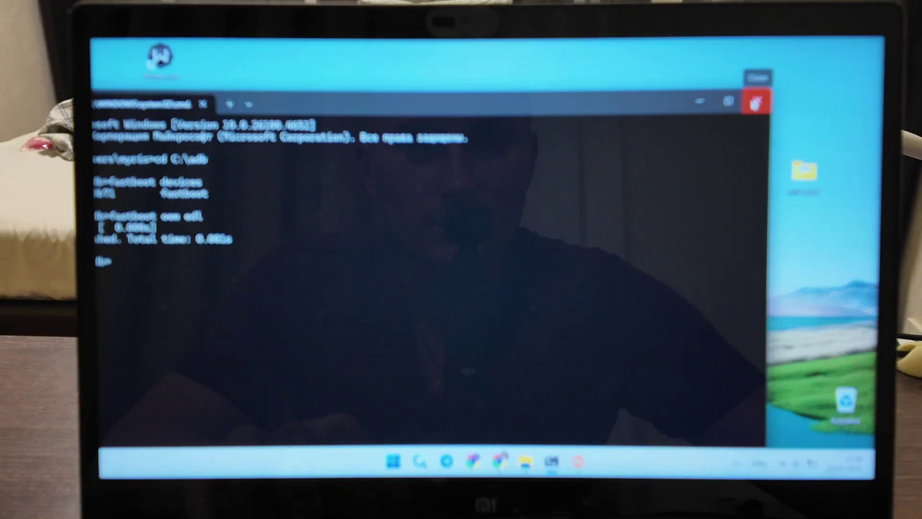
Open the MIFLASH folder and show Chrome's Mi 8 China Stable V12.5.2.0.QEACNXM Fastboot download.
{"action": "left_click", "coordinate": [742, 101]}
{"action": "double_click", "coordinate": [812, 171]}
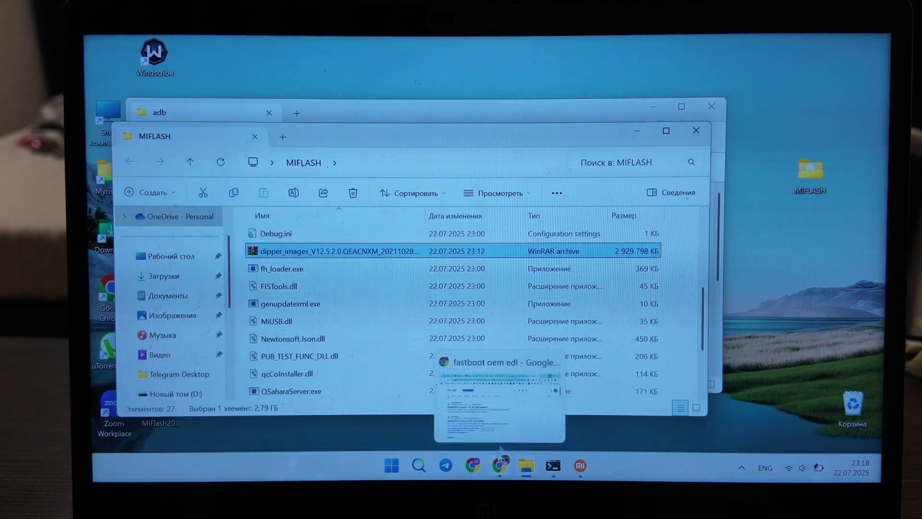
{"action": "left_click", "coordinate": [516, 405]}
{"action": "scroll", "coordinate": [425, 310], "scroll_direction": "down", "scroll_amount": 3}
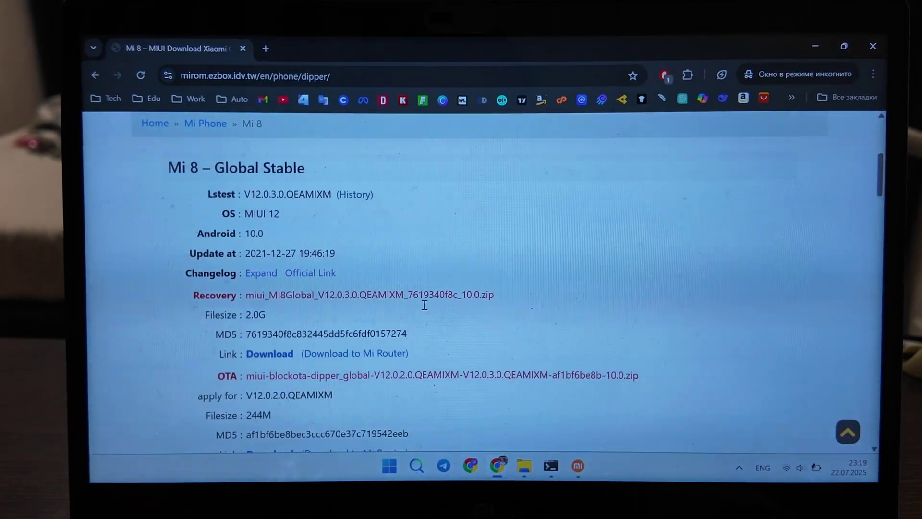
{"action": "scroll", "coordinate": [425, 310], "scroll_direction": "down", "scroll_amount": 3}
{"action": "scroll", "coordinate": [424, 310], "scroll_direction": "down", "scroll_amount": 5}
{"action": "scroll", "coordinate": [425, 310], "scroll_direction": "down", "scroll_amount": 5}
{"action": "scroll", "coordinate": [425, 309], "scroll_direction": "up", "scroll_amount": 3}
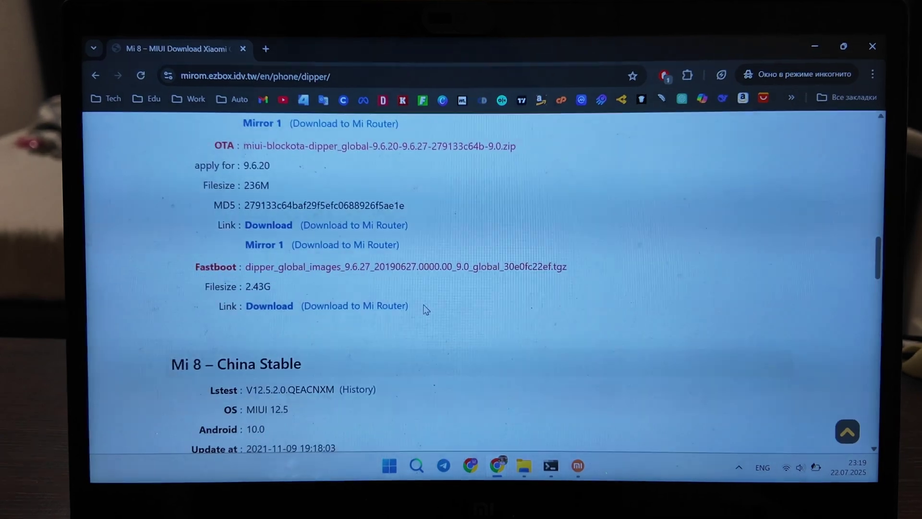
{"action": "scroll", "coordinate": [353, 286], "scroll_direction": "down", "scroll_amount": 2}
{"action": "left_click_drag", "start_coordinate": [170, 200], "coordinate": [303, 202]}
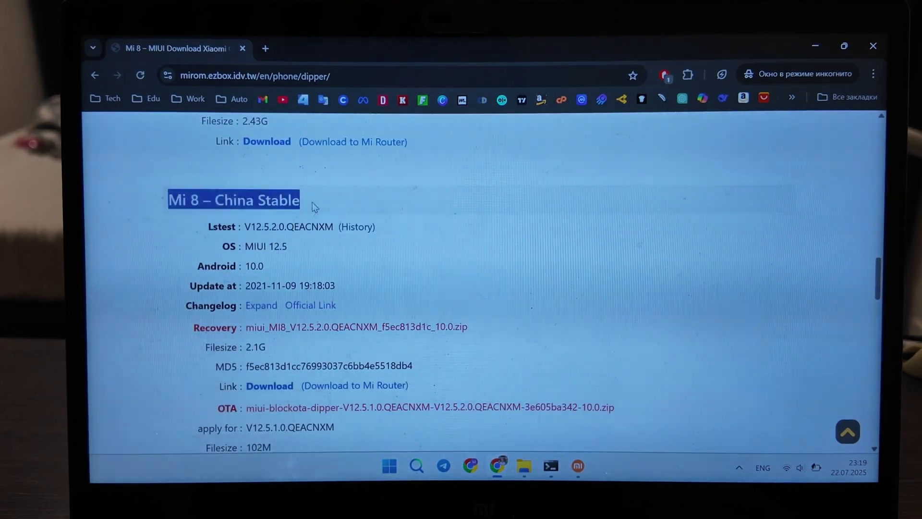
{"action": "scroll", "coordinate": [372, 276], "scroll_direction": "down", "scroll_amount": 3}
{"action": "scroll", "coordinate": [372, 275], "scroll_direction": "up", "scroll_amount": 1}
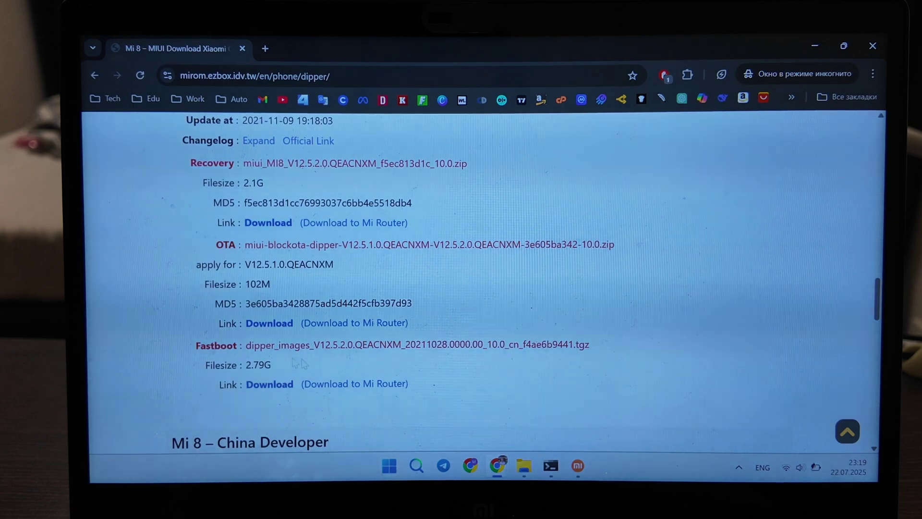
{"action": "double_click", "coordinate": [208, 344]}
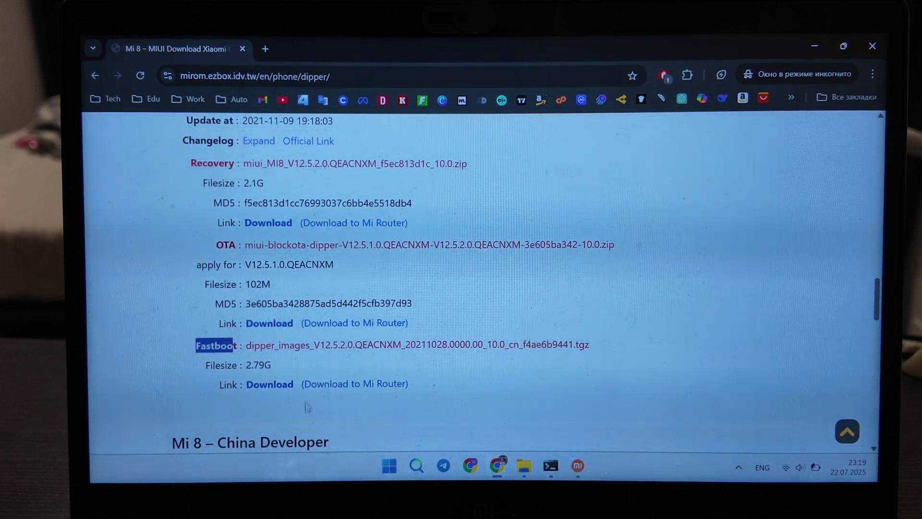
{"action": "key", "text": "alt+Tab"}
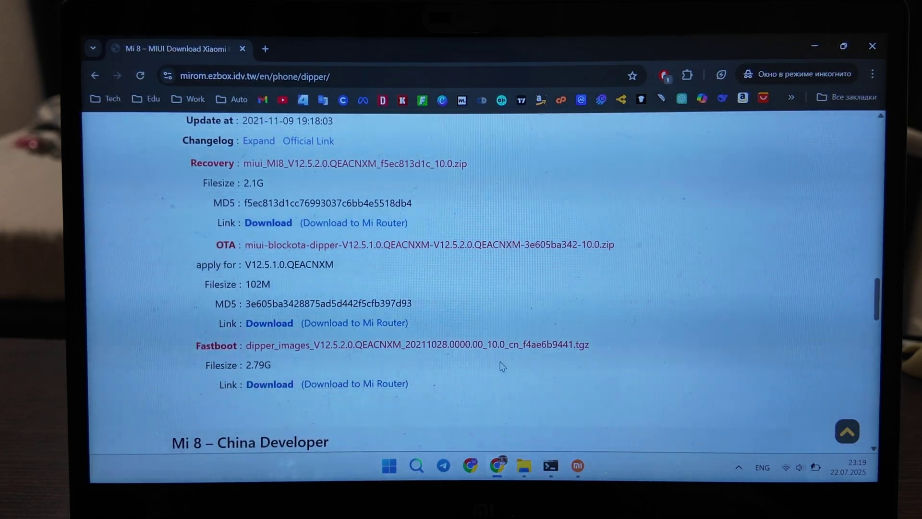
{"action": "key", "text": "alt+Tab"}
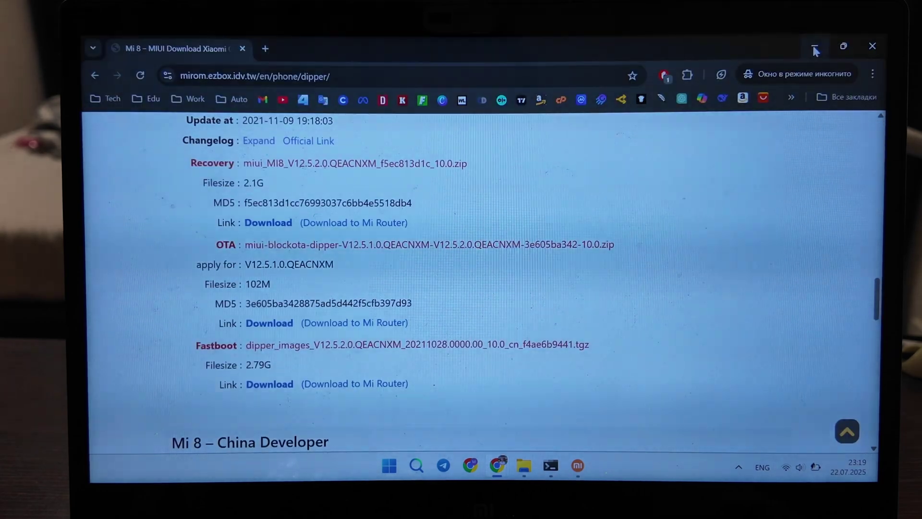
{"action": "left_click", "coordinate": [814, 48]}
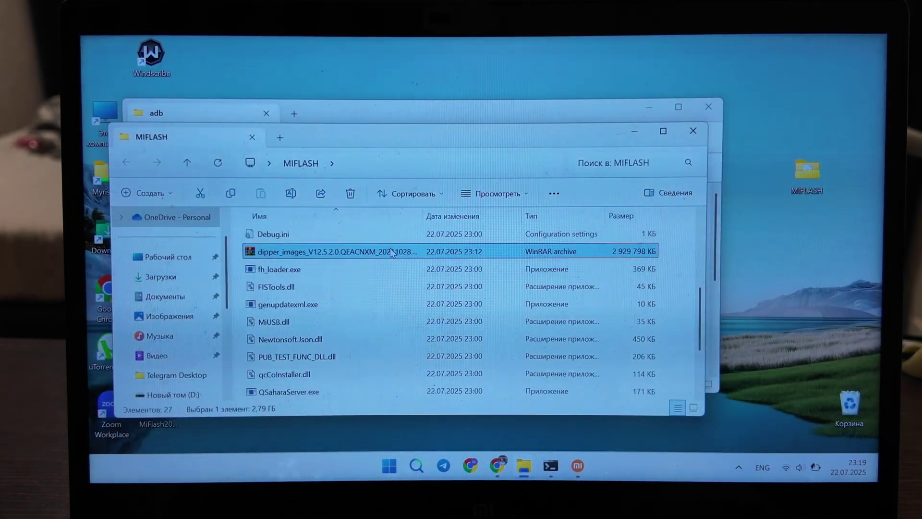
{"action": "scroll", "coordinate": [388, 253], "scroll_direction": "up", "scroll_amount": 1}
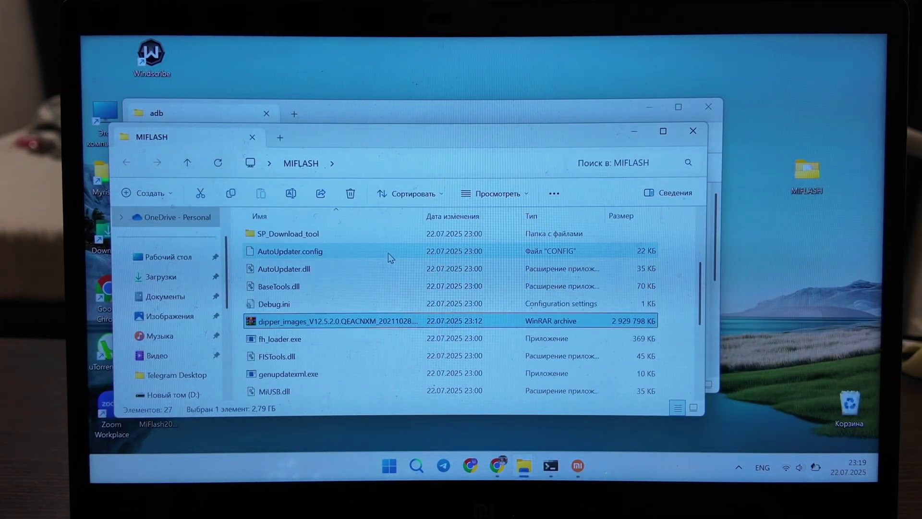
{"action": "scroll", "coordinate": [388, 253], "scroll_direction": "up", "scroll_amount": 2}
{"action": "scroll", "coordinate": [389, 257], "scroll_direction": "up", "scroll_amount": 2}
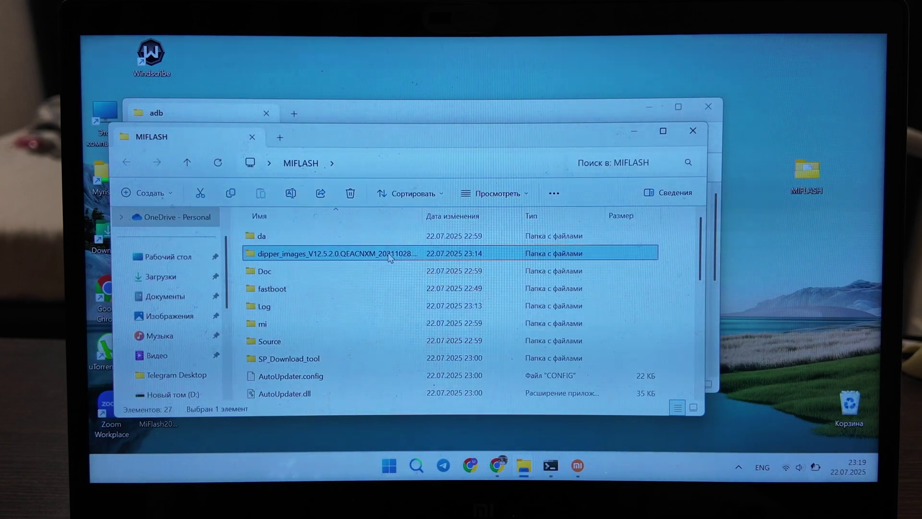
Inspect the extracted dipper_images firmware subfolders, then launch XiaoMiFlash.exe from MIFLASH.
{"action": "double_click", "coordinate": [388, 255]}
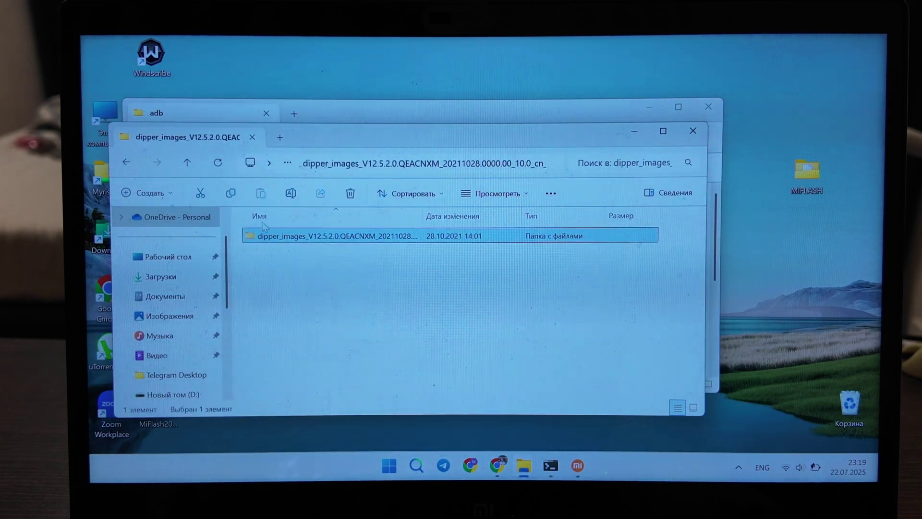
{"action": "double_click", "coordinate": [331, 235]}
{"action": "left_click", "coordinate": [127, 162]}
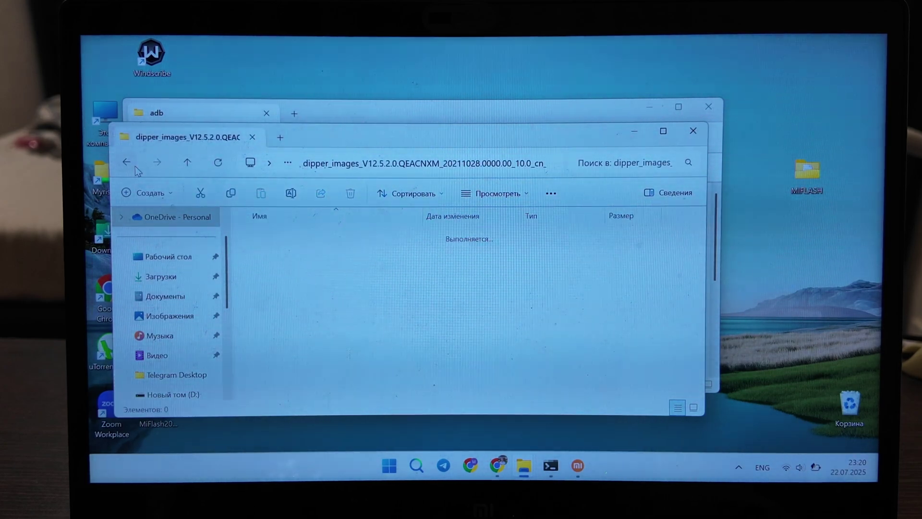
{"action": "left_click", "coordinate": [127, 162]}
{"action": "scroll", "coordinate": [360, 303], "scroll_direction": "down", "scroll_amount": 3}
{"action": "scroll", "coordinate": [306, 343], "scroll_direction": "down", "scroll_amount": 3}
{"action": "double_click", "coordinate": [288, 357]}
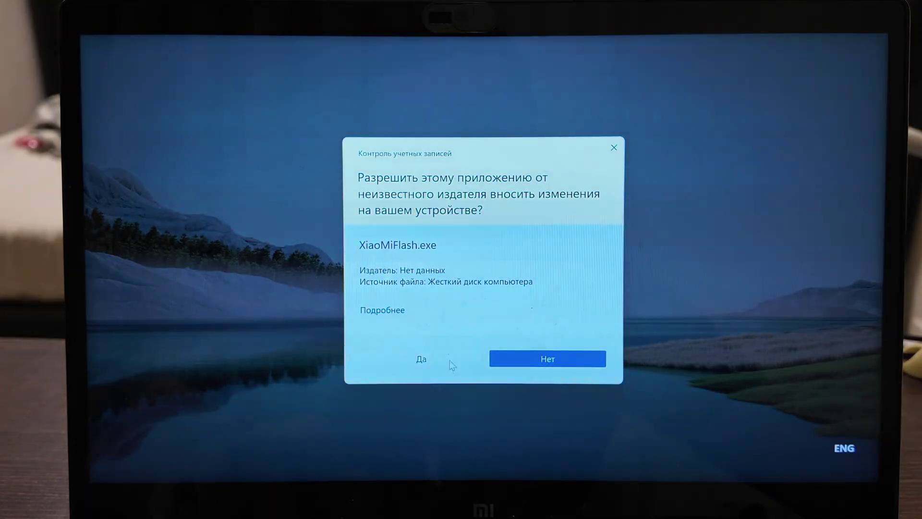
Allow MiFlash admin rights, skip the driver prompt, and select MIFLASH\dipper_images\dipper_images as firmware.
{"action": "left_click", "coordinate": [449, 360]}
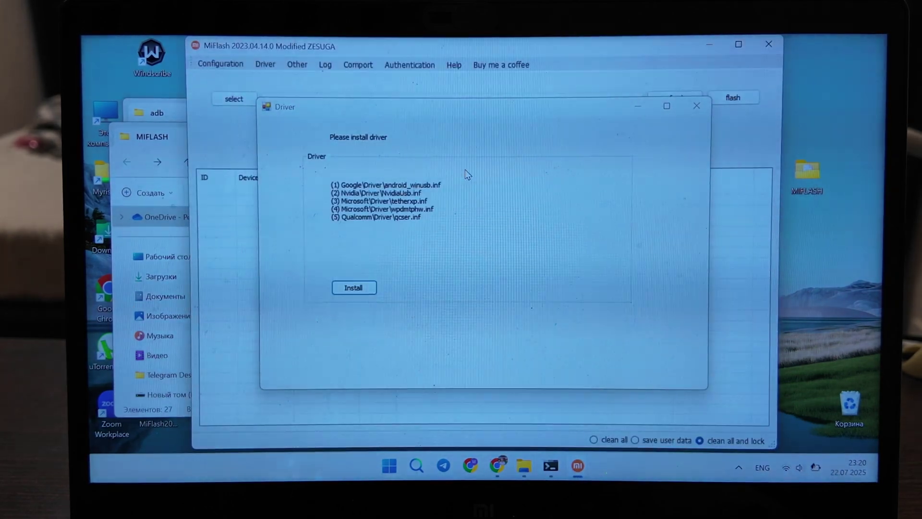
{"action": "left_click", "coordinate": [696, 107]}
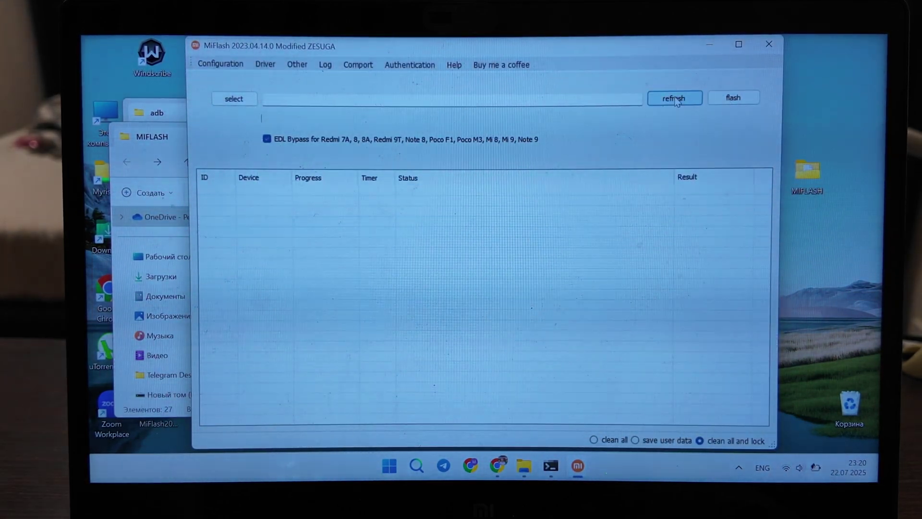
{"action": "left_click", "coordinate": [252, 97]}
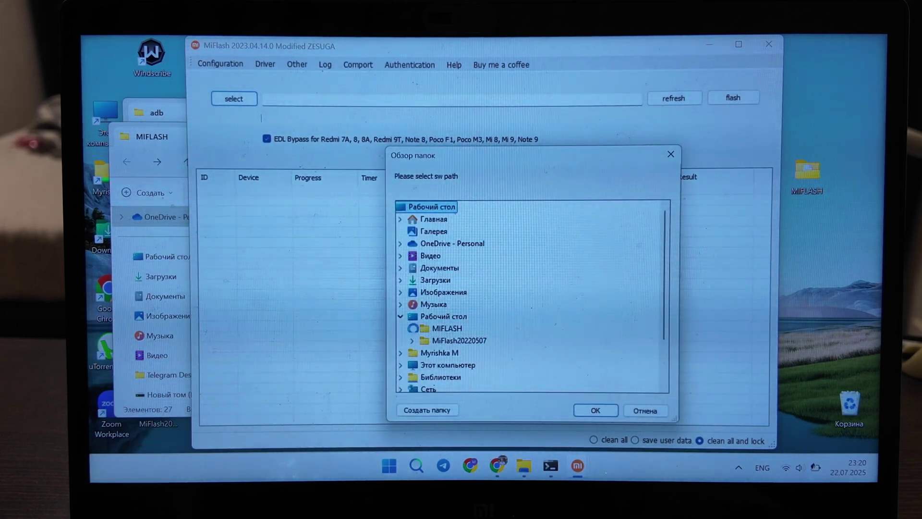
{"action": "left_click", "coordinate": [412, 328]}
{"action": "left_click", "coordinate": [424, 292]}
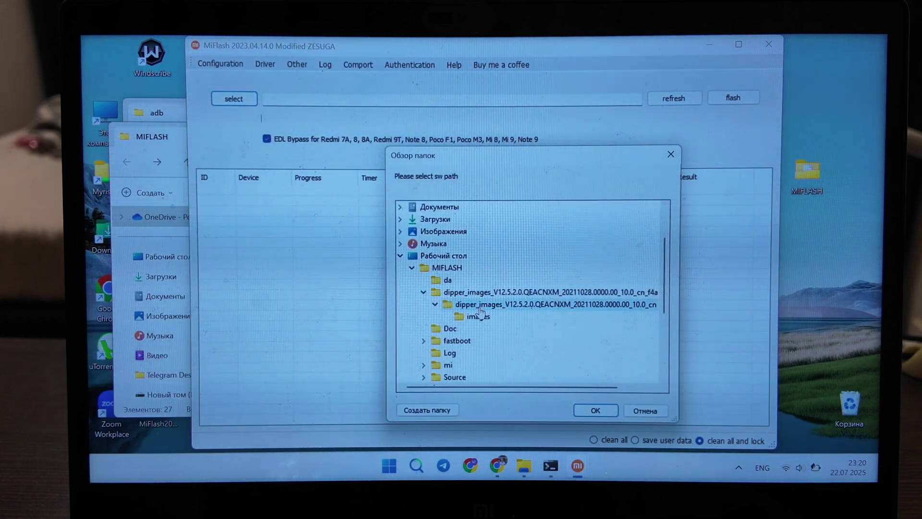
{"action": "left_click", "coordinate": [504, 305]}
{"action": "left_click", "coordinate": [595, 410]}
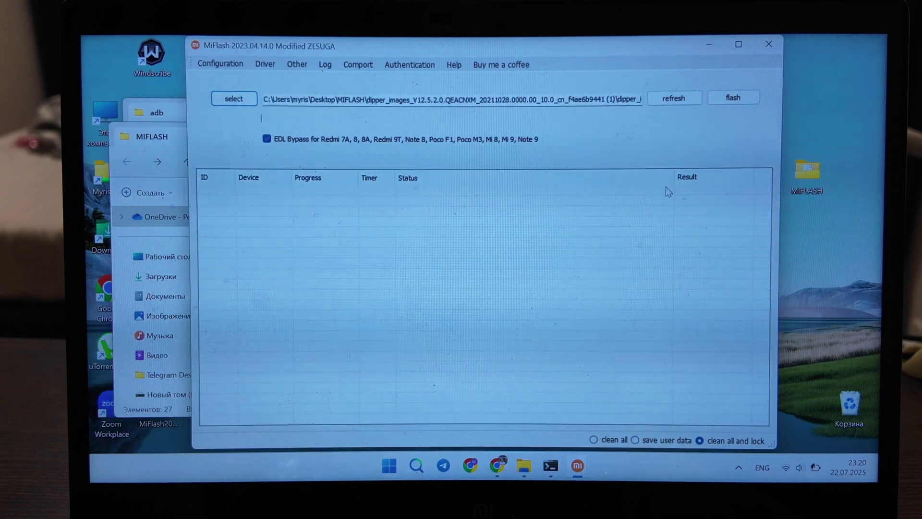
Detect the phone on COM3 and start flashing the dipper_images firmware.
{"action": "left_click", "coordinate": [692, 100]}
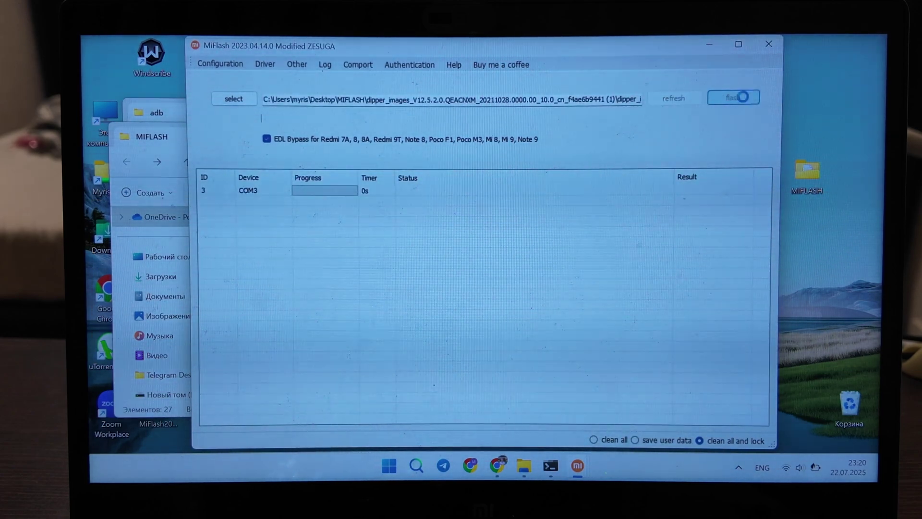
{"action": "left_click", "coordinate": [743, 97]}
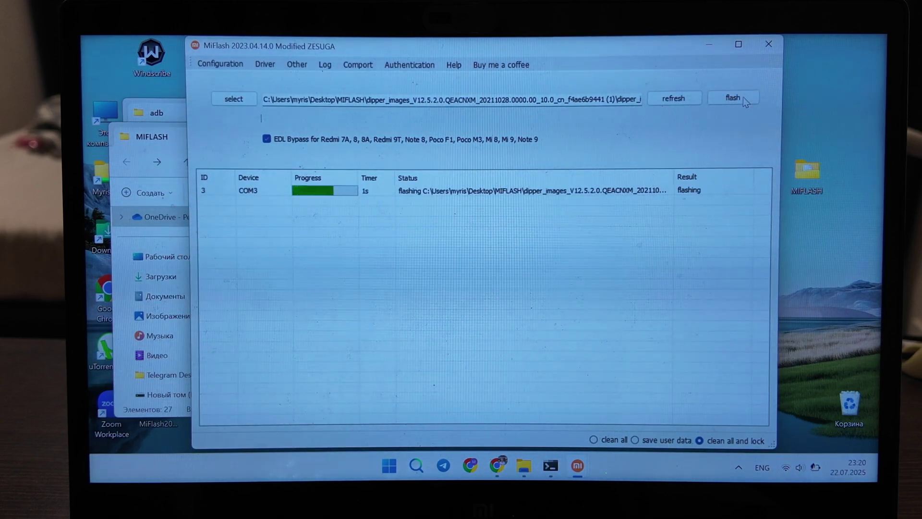